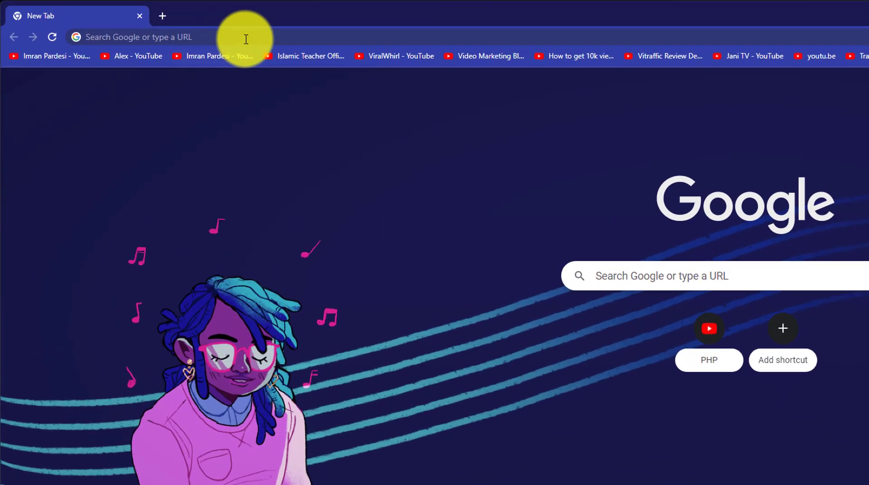
Step: Go to bluehost.com and log in to the hosting account with the saved credentials
click(143, 20)
text(blue)
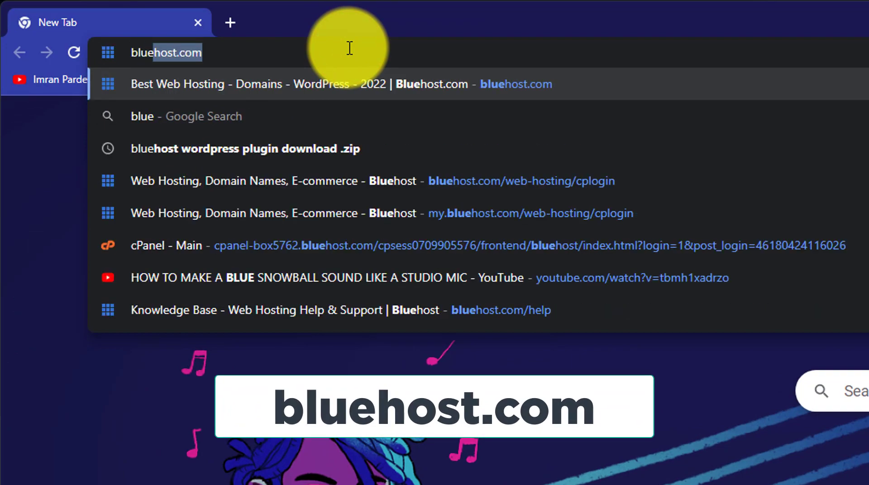
key(Return)
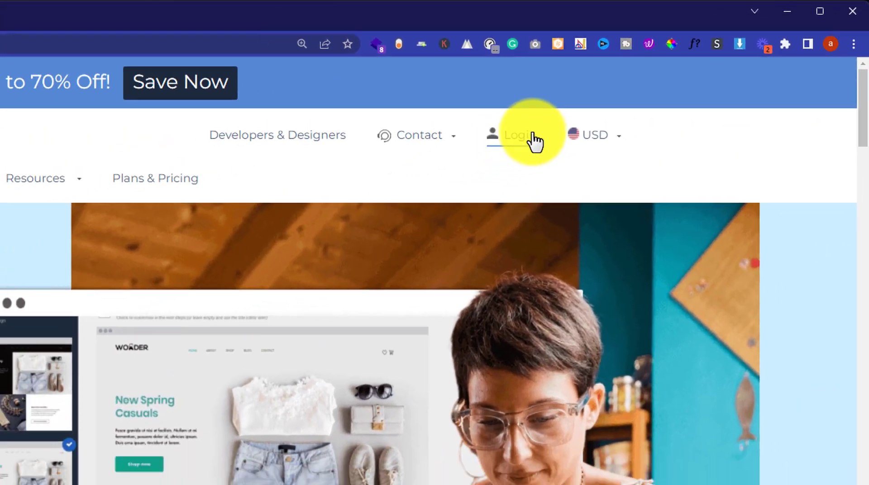
click(702, 66)
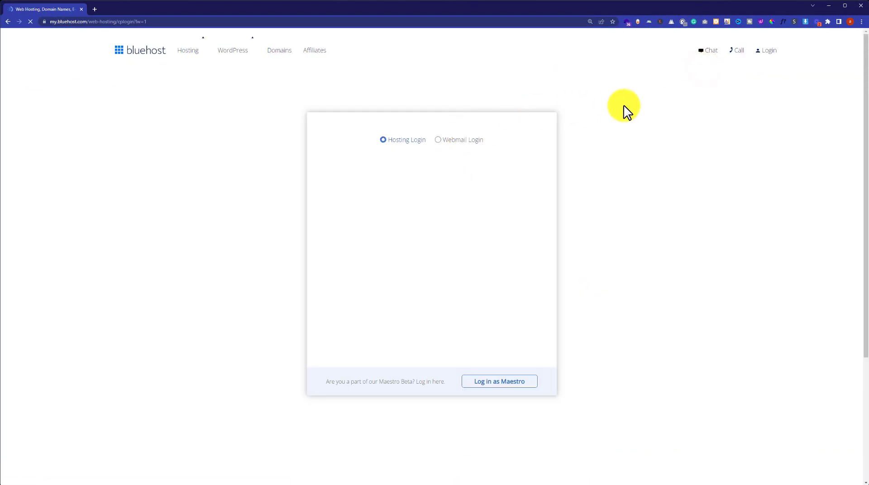
click(626, 122)
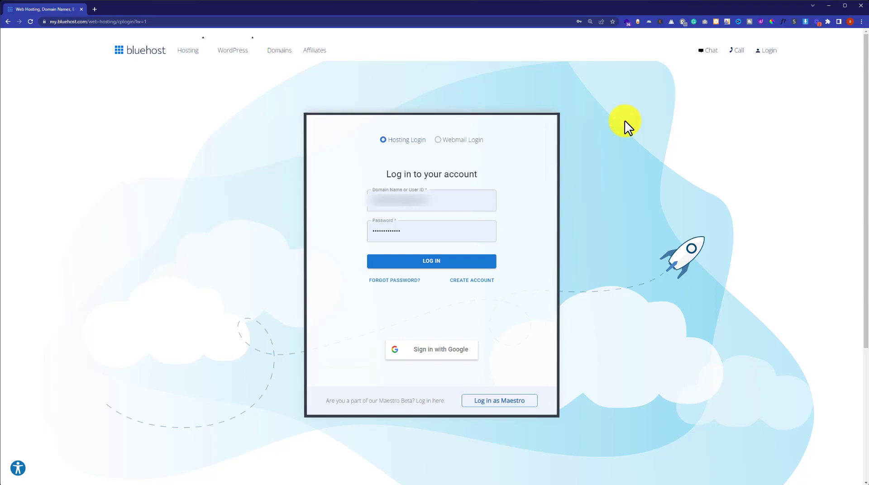
click(453, 263)
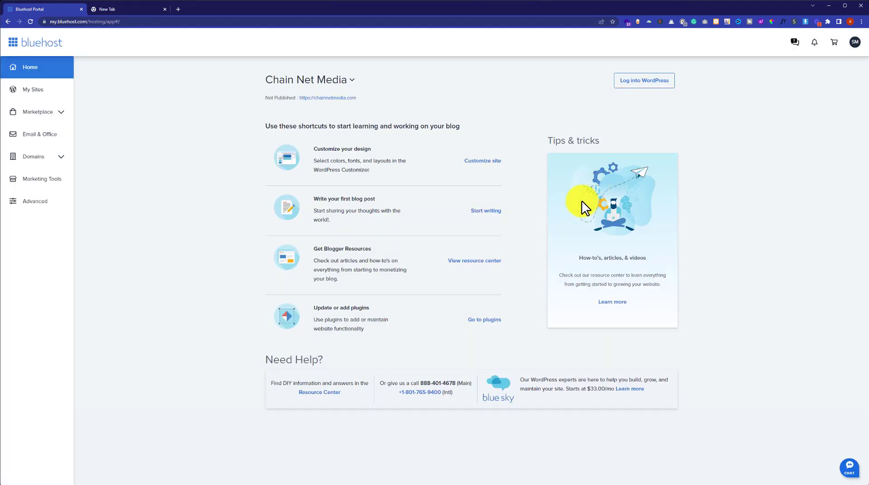
Step: Launch cPanel's File Manager from the Files section of the Advanced panel
click(39, 202)
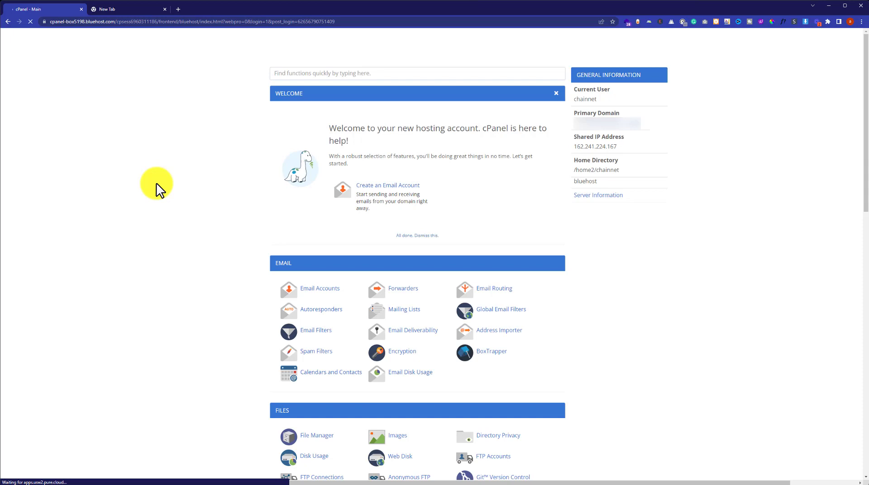
scroll(156, 186, down, 3)
click(308, 298)
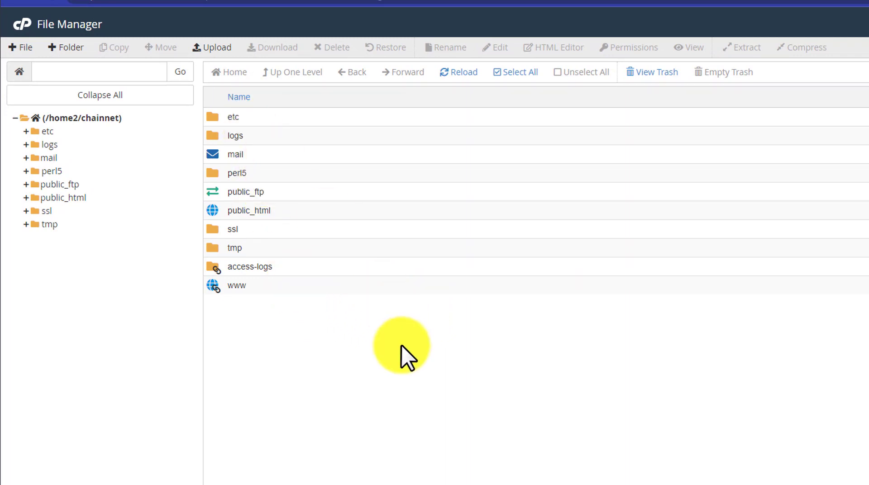
Step: Navigate into public_html/wp-content/themes and start an upload there
double_click(294, 213)
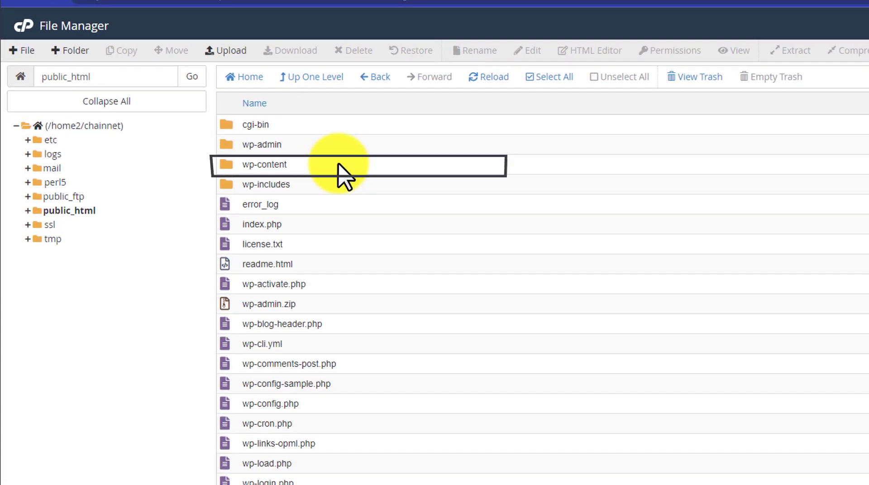
double_click(340, 167)
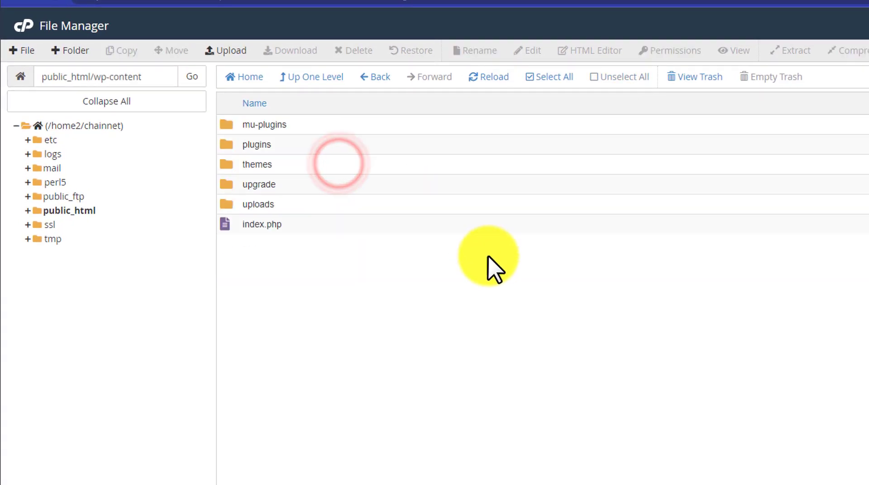
double_click(334, 164)
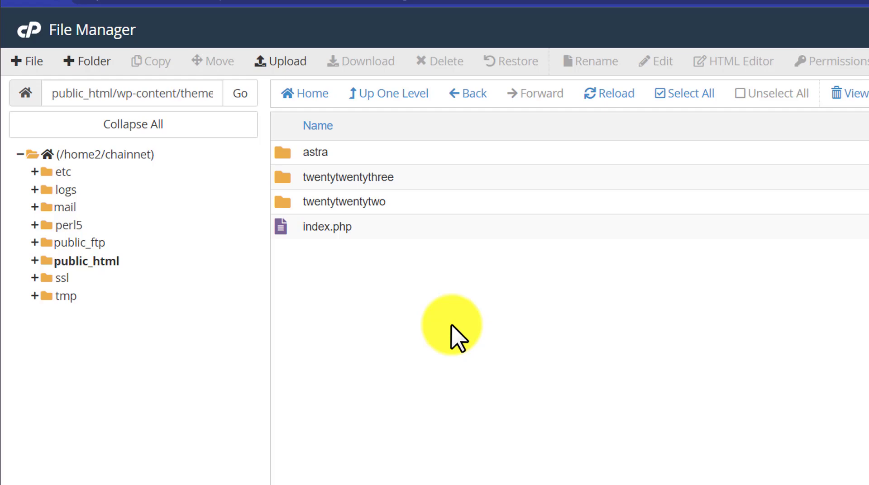
click(277, 63)
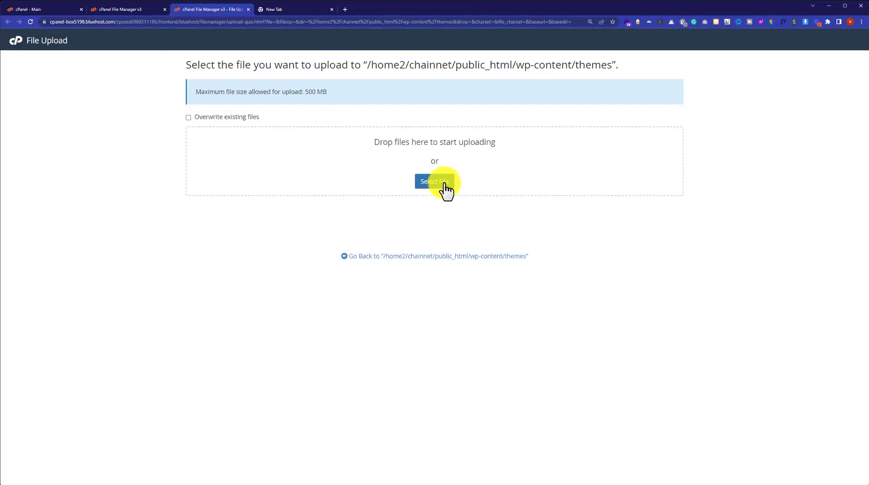
Step: Upload hello-elementor.2.6.1.zip from Downloads into the themes folder and return to its listing
click(445, 186)
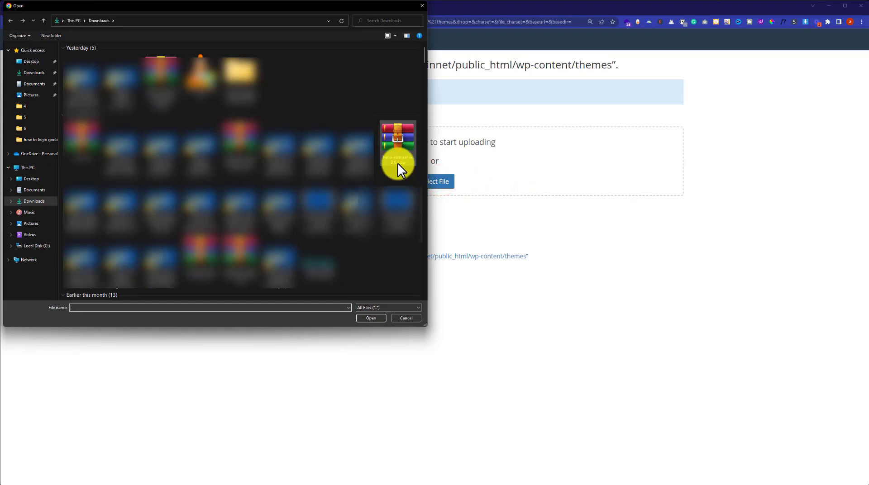
click(392, 150)
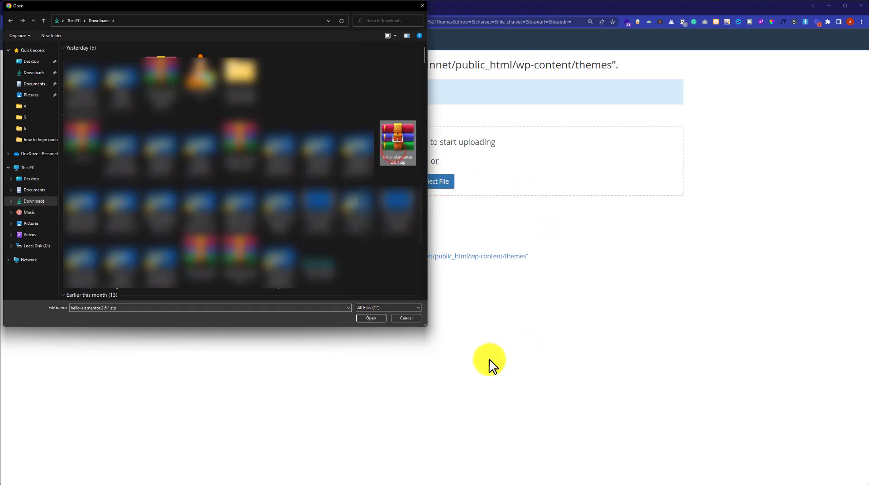
click(379, 318)
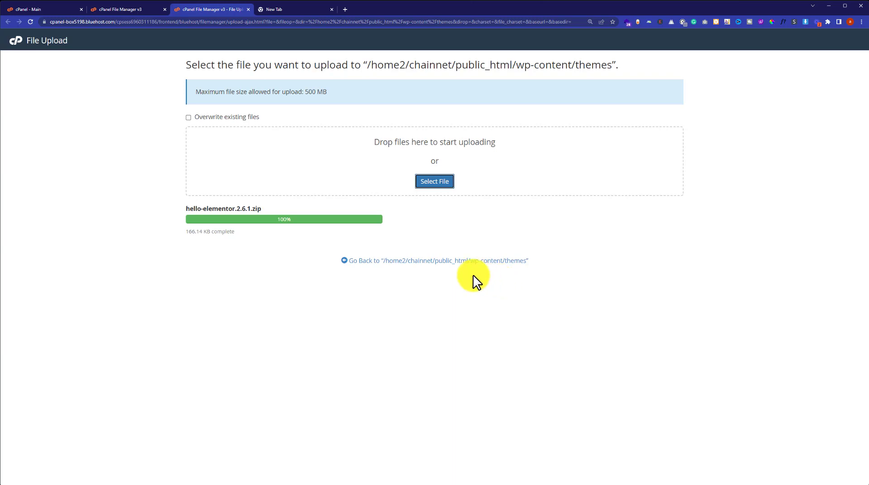
click(381, 260)
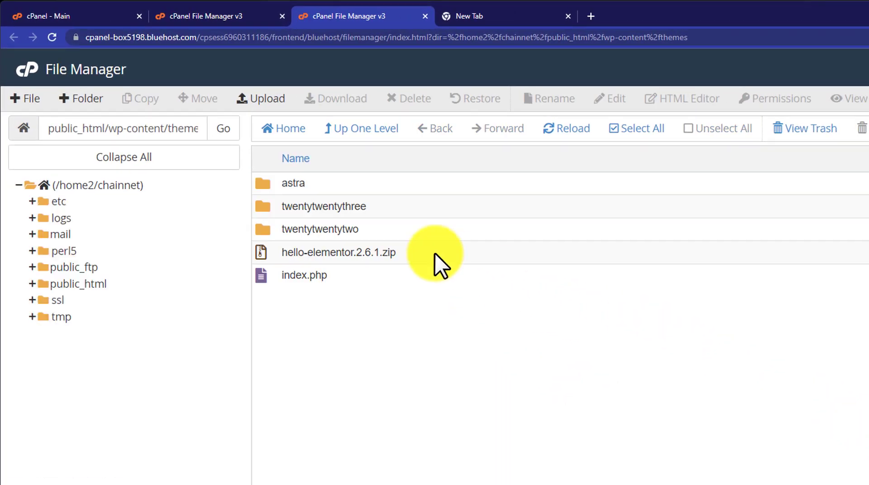
Step: Extract hello-elementor.2.6.1.zip in place, refresh the listing and select the new hello-elementor folder
click(433, 252)
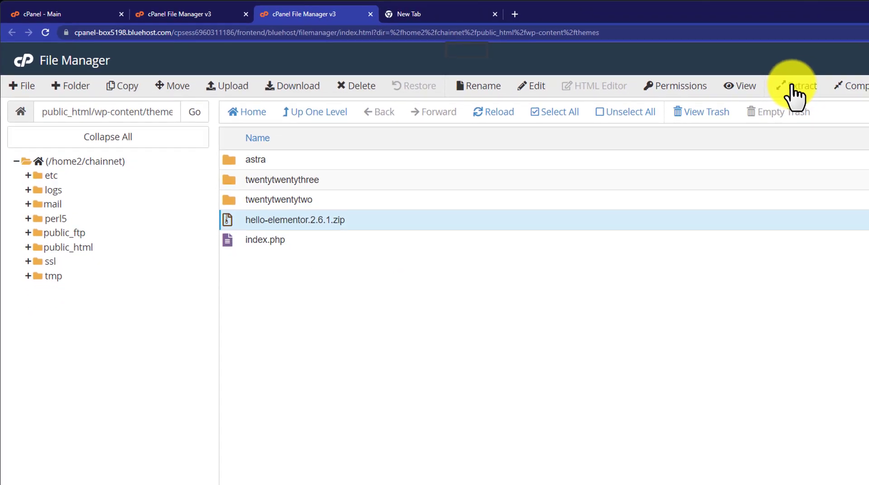
click(796, 90)
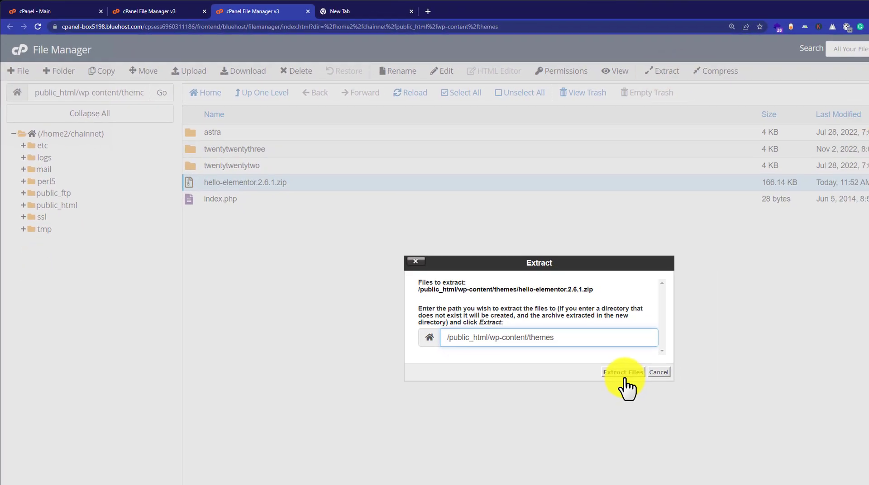
click(588, 353)
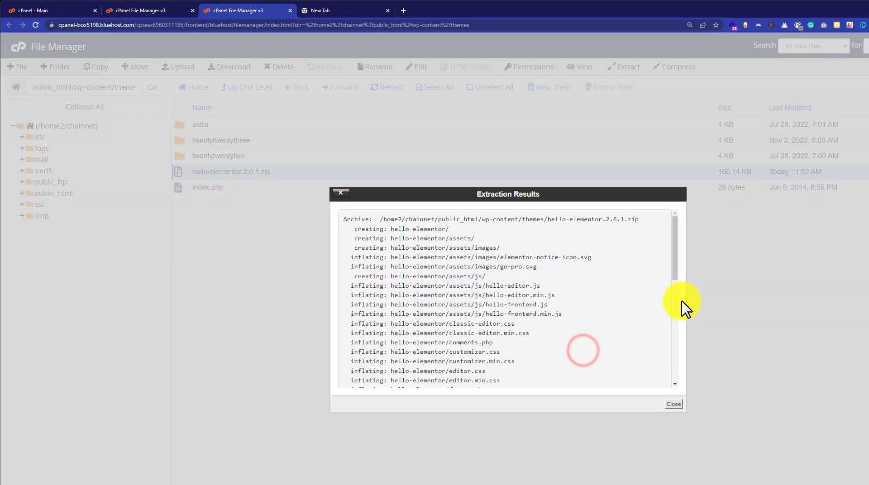
click(677, 405)
click(387, 88)
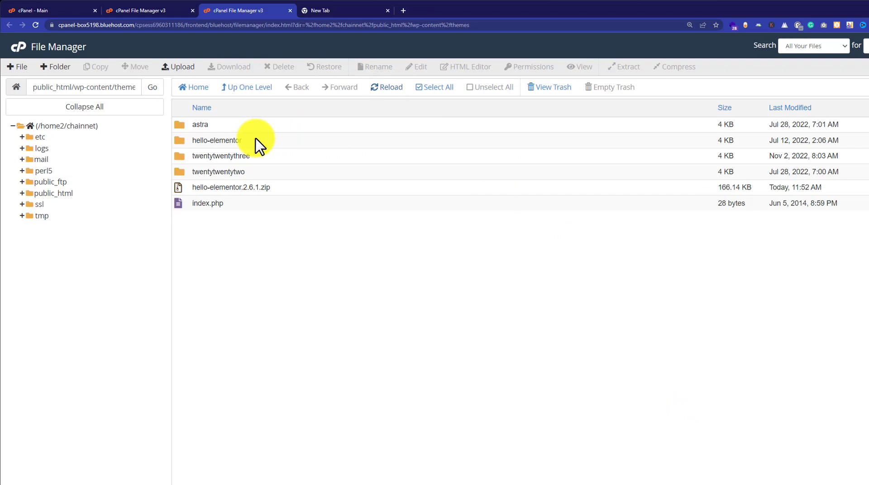
click(256, 140)
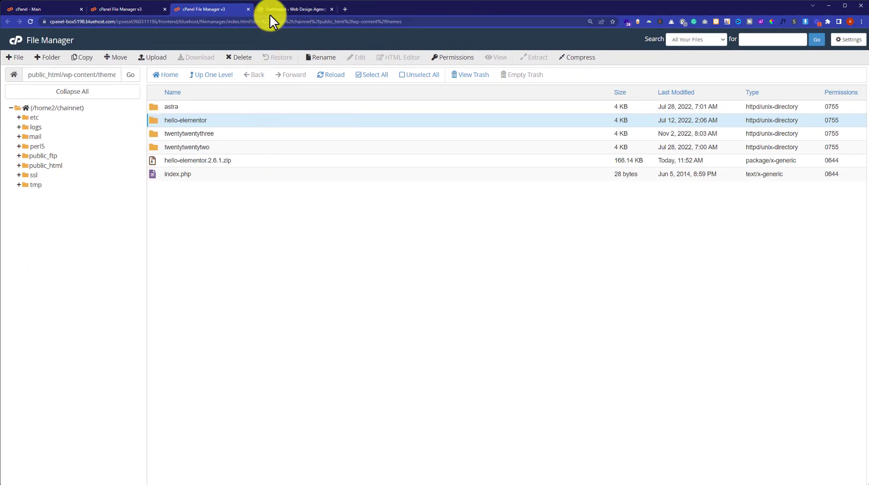
Step: Activate the Hello Elementor theme on WordPress's Appearance > Themes page
click(294, 6)
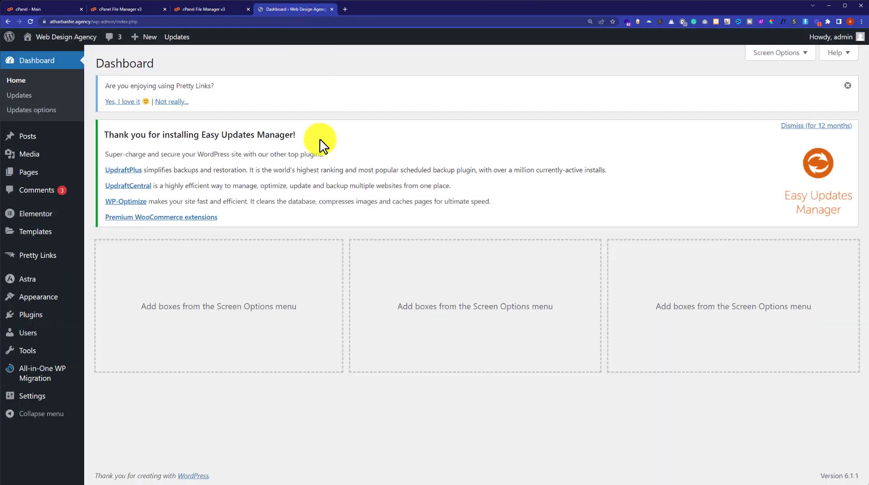
mouse_move(55, 300)
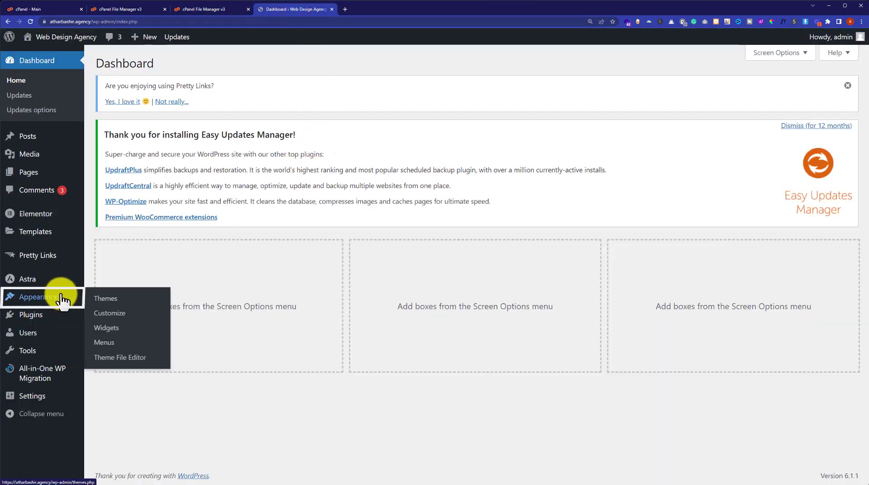
click(105, 299)
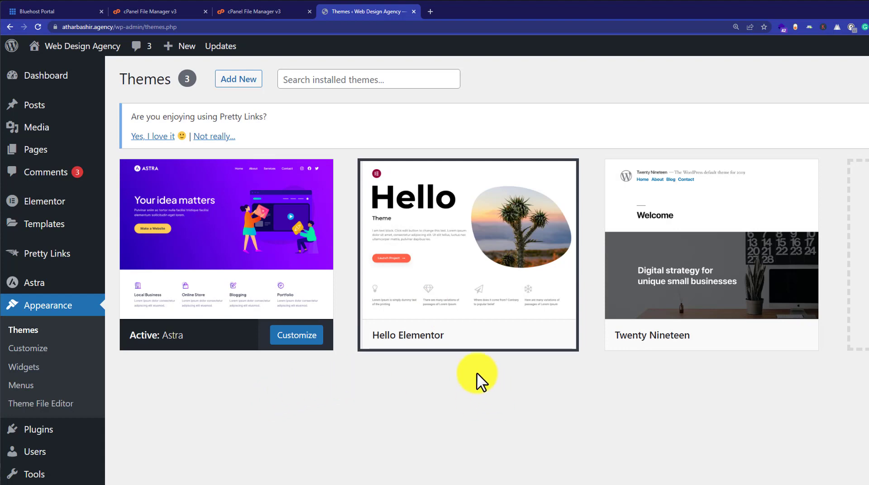
click(481, 341)
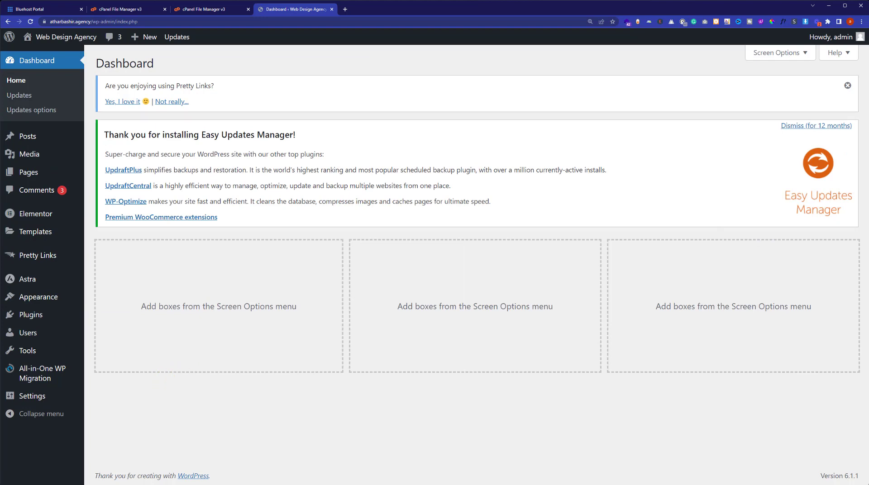
Step: Go to Appearance > Themes and open the Add New Theme page
mouse_move(68, 300)
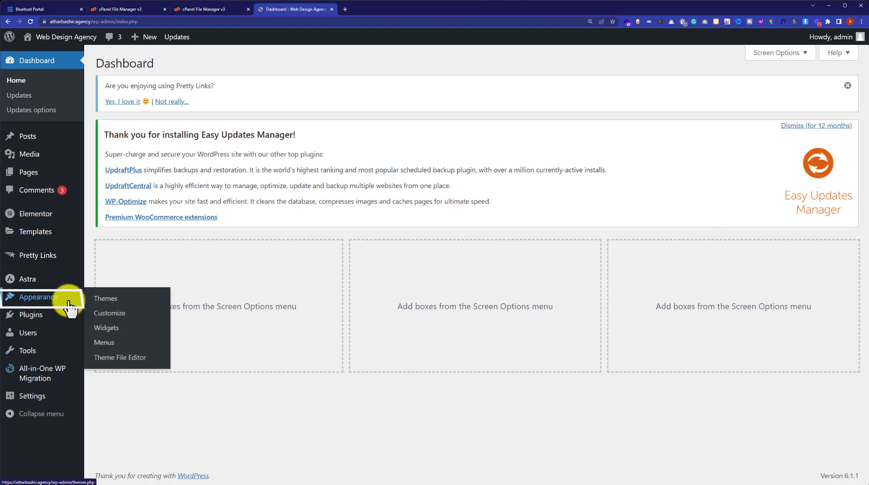
click(108, 302)
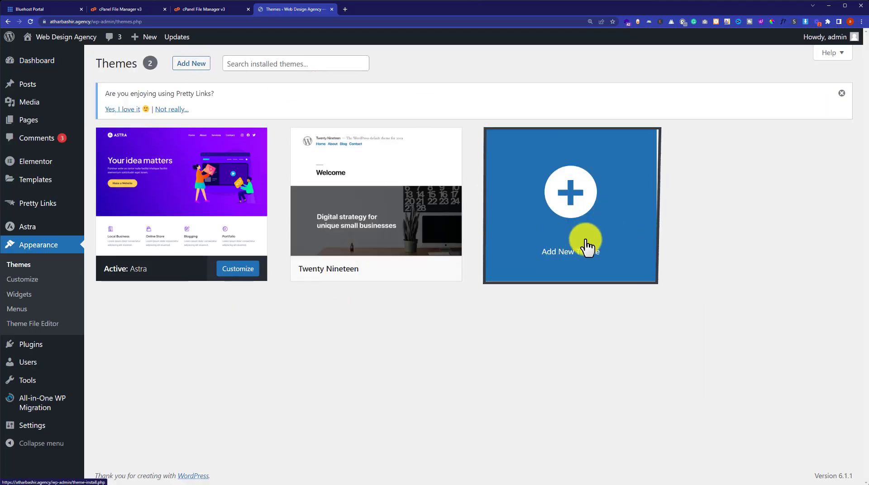
click(562, 230)
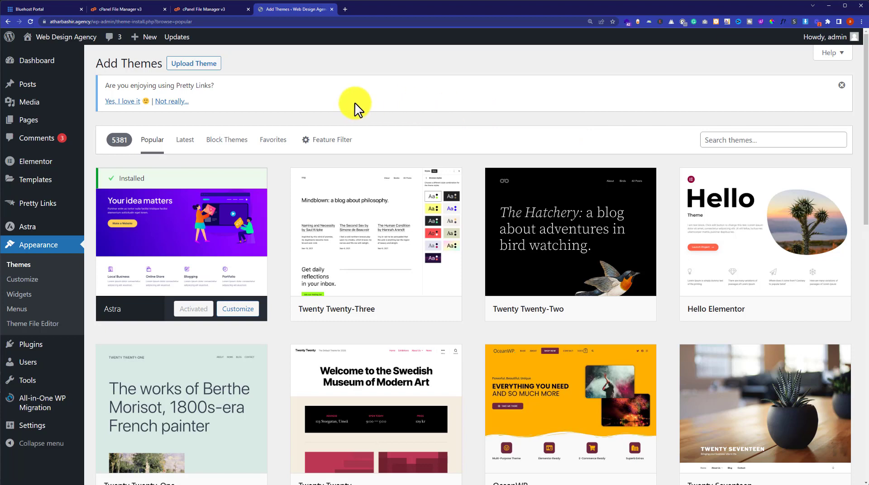
Step: Install hello-elementor.2.6.1.zip through Upload Theme, then activate it
click(206, 65)
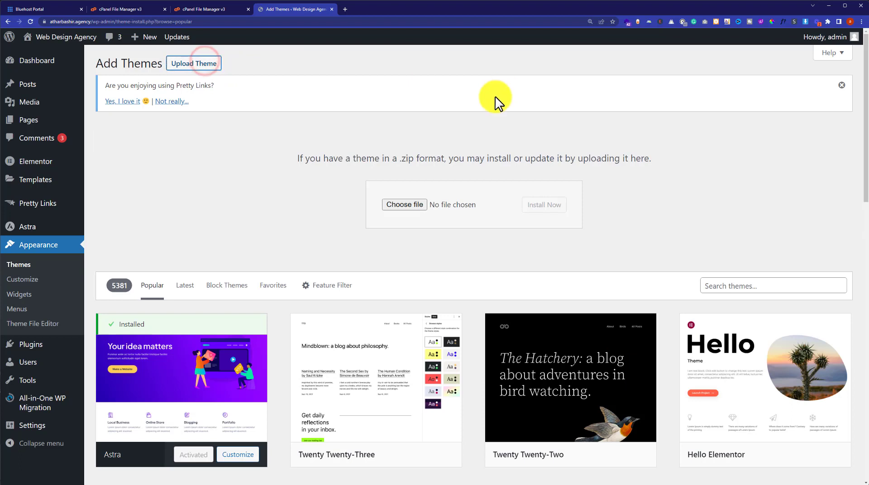
click(410, 204)
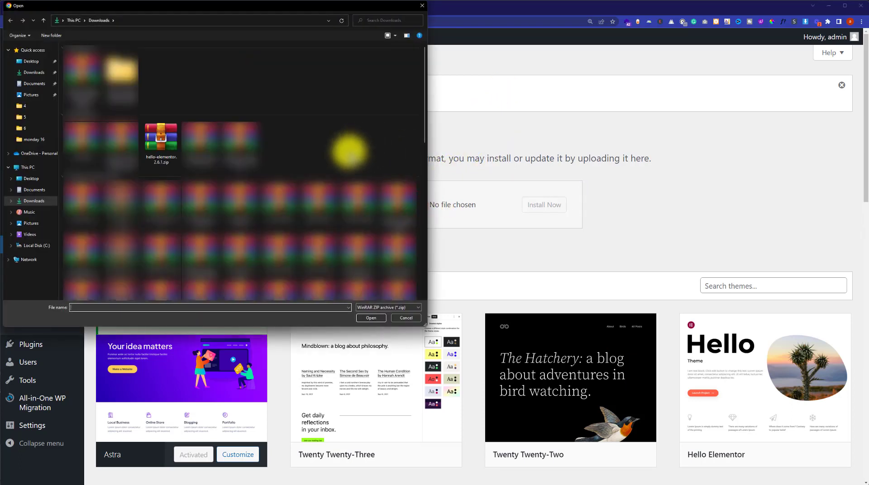
click(158, 140)
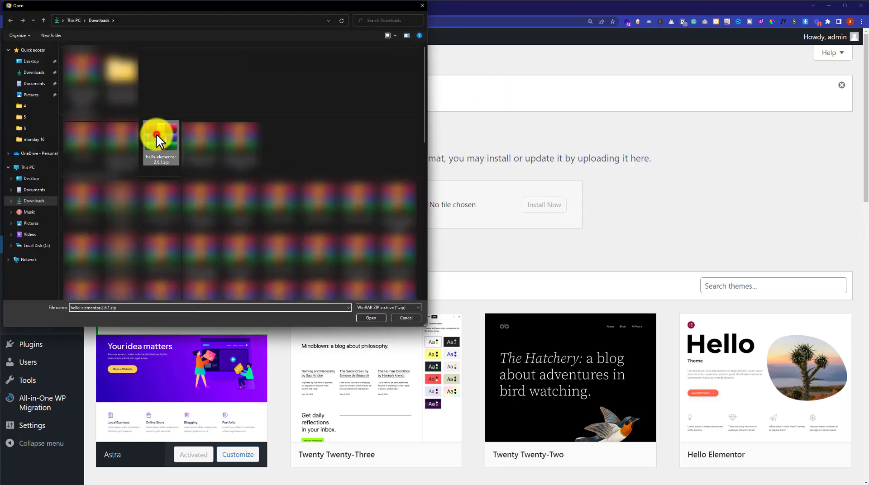
click(373, 317)
click(553, 209)
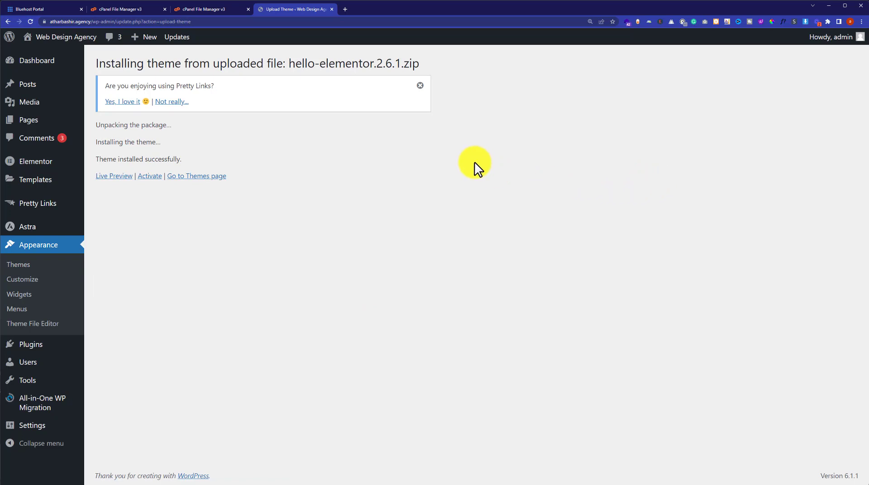
click(150, 176)
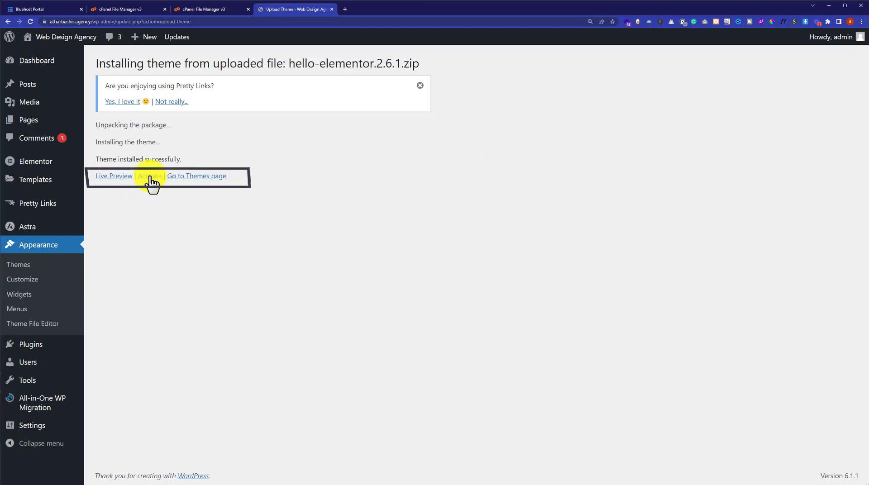